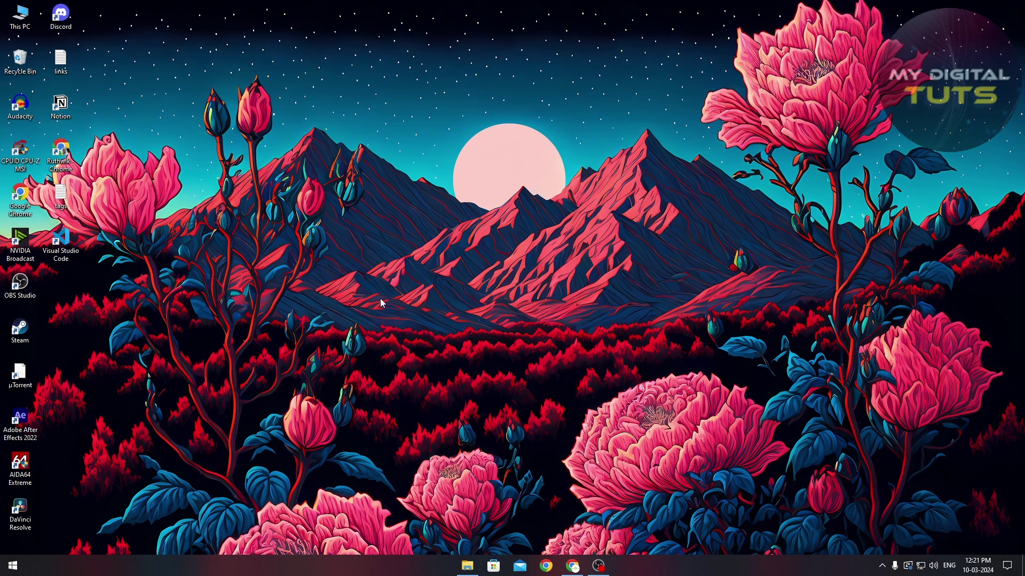
Search the Start menu for 'mouse', open Mouse settings, and move the window left
left_click(13, 565)
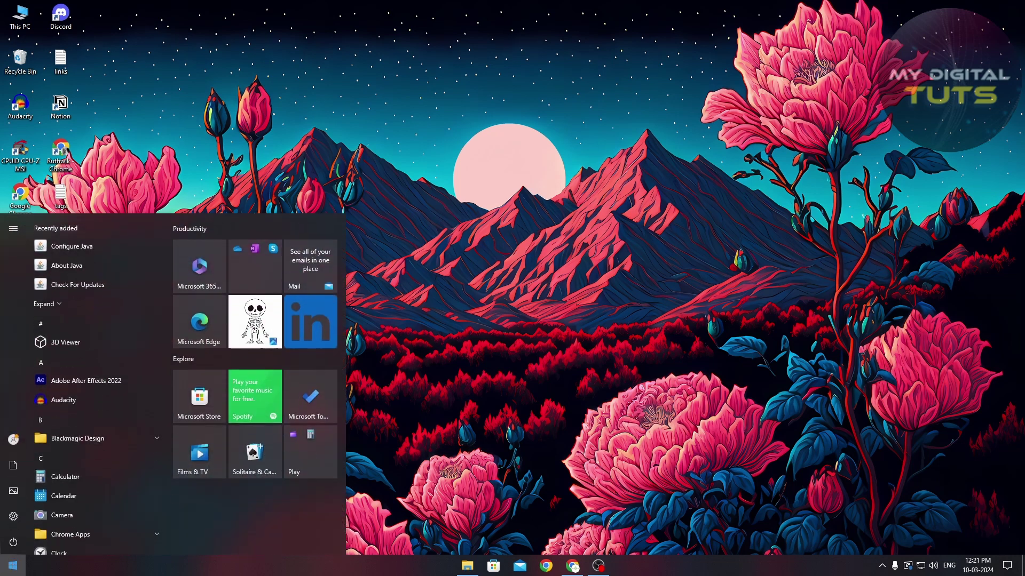
type("mou")
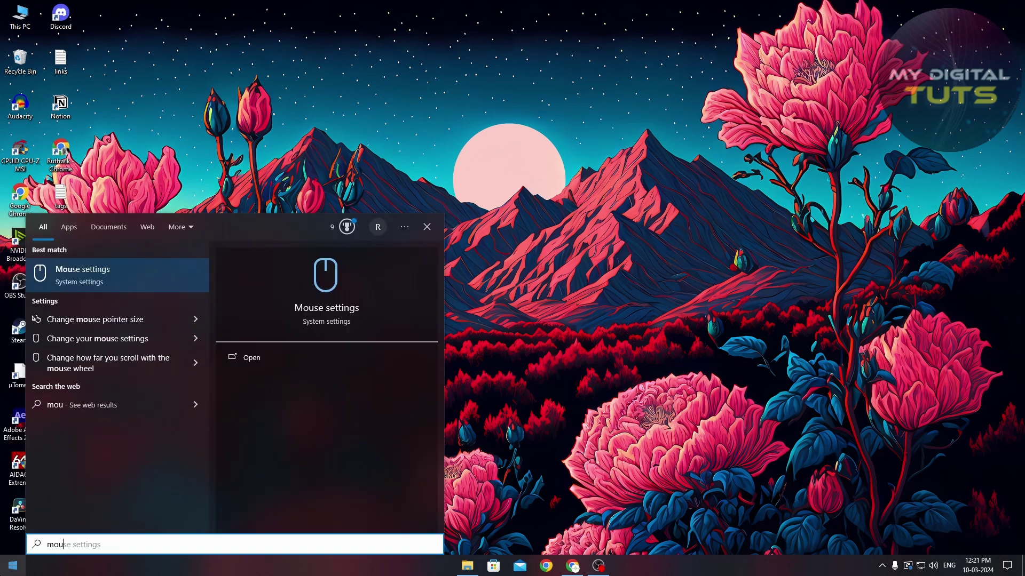
type("se")
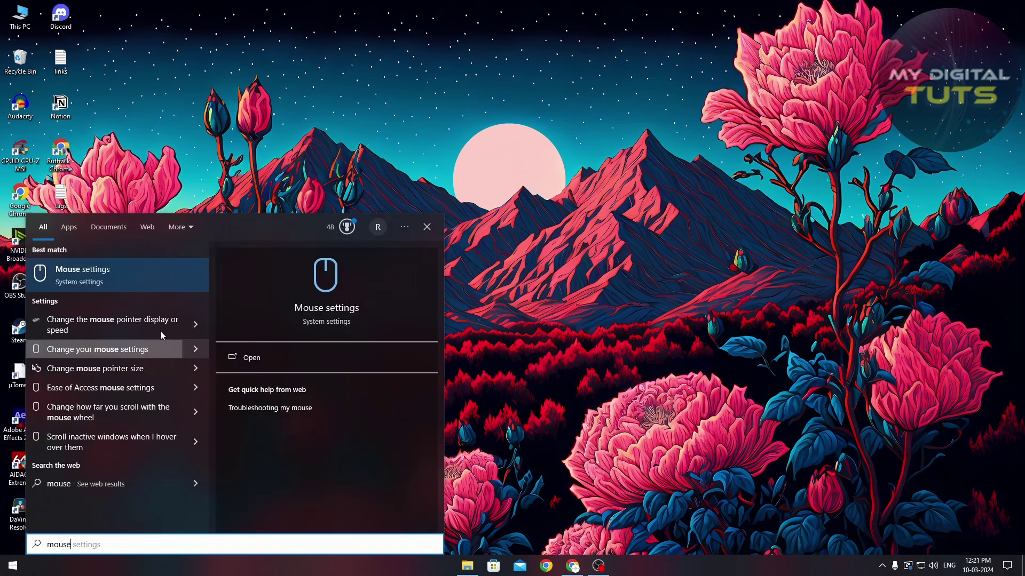
left_click(130, 287)
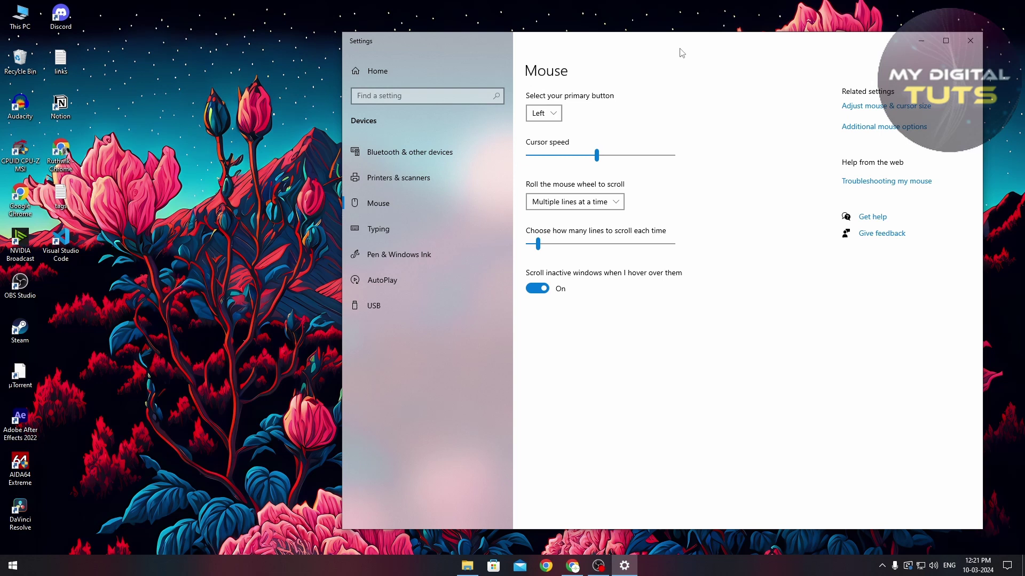
left_click_drag(680, 49, 471, 66)
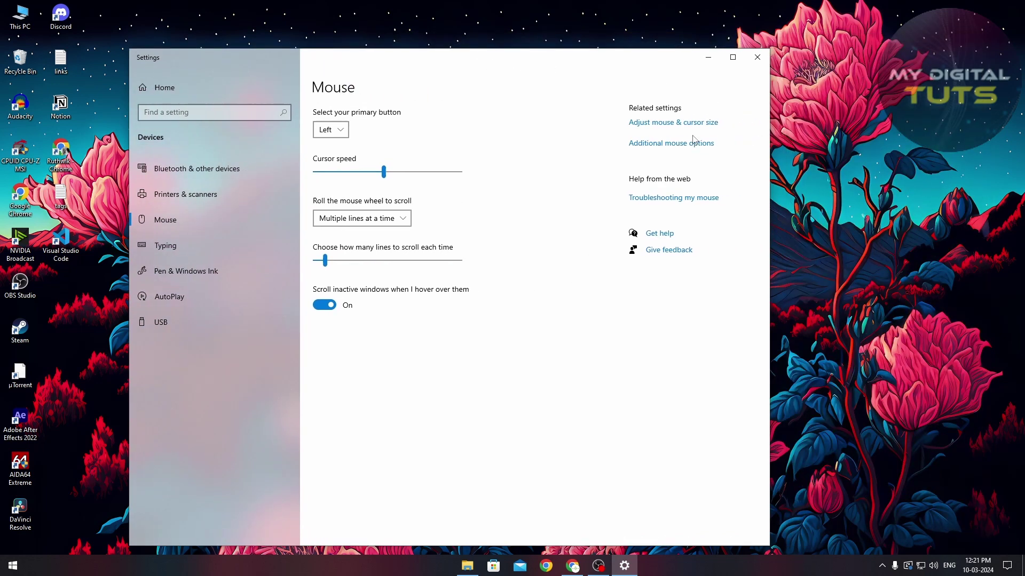
Uncheck Enhance pointer precision under Pointer Options in Mouse Properties, apply, and close the dialog
left_click(690, 146)
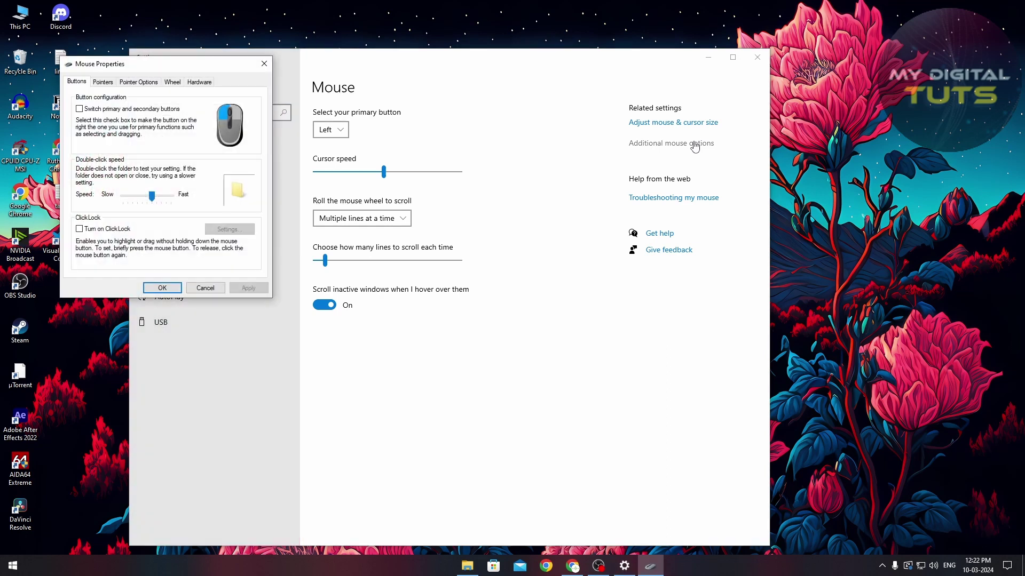
mouse_move(215, 73)
left_mouse_down()
mouse_move(252, 65)
mouse_move(512, 122)
left_mouse_up()
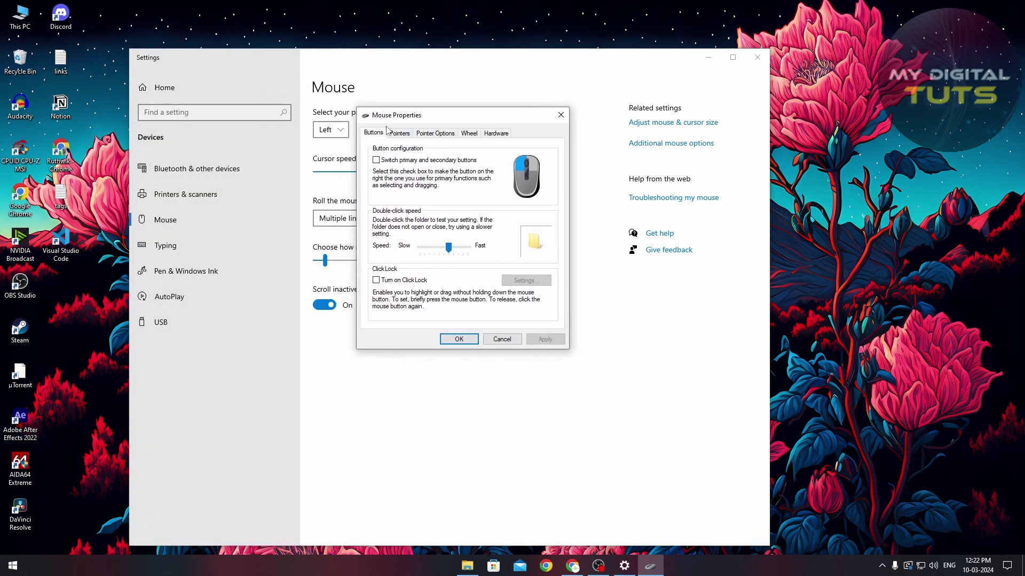
left_click(446, 135)
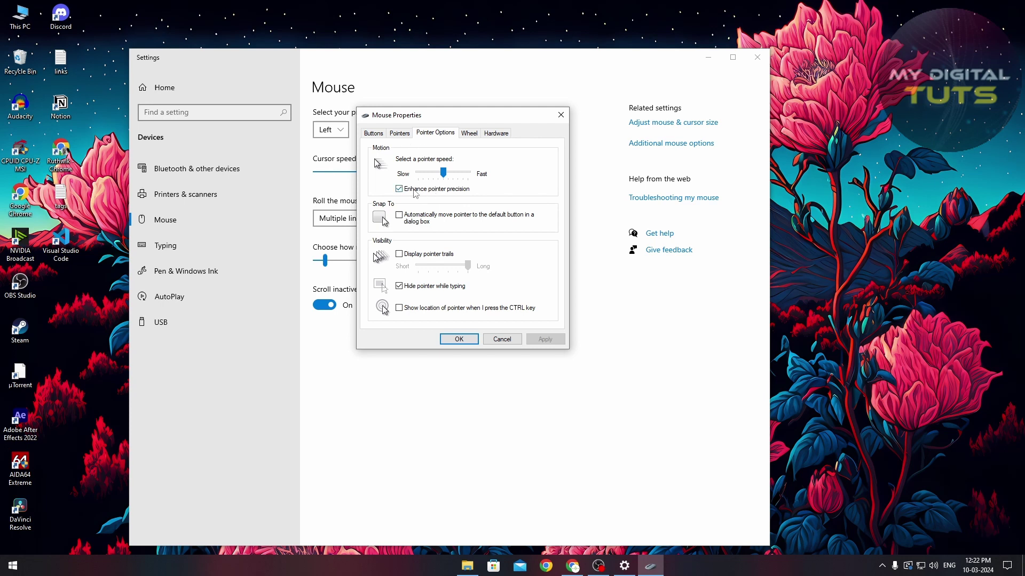
left_click(400, 190)
left_click(545, 340)
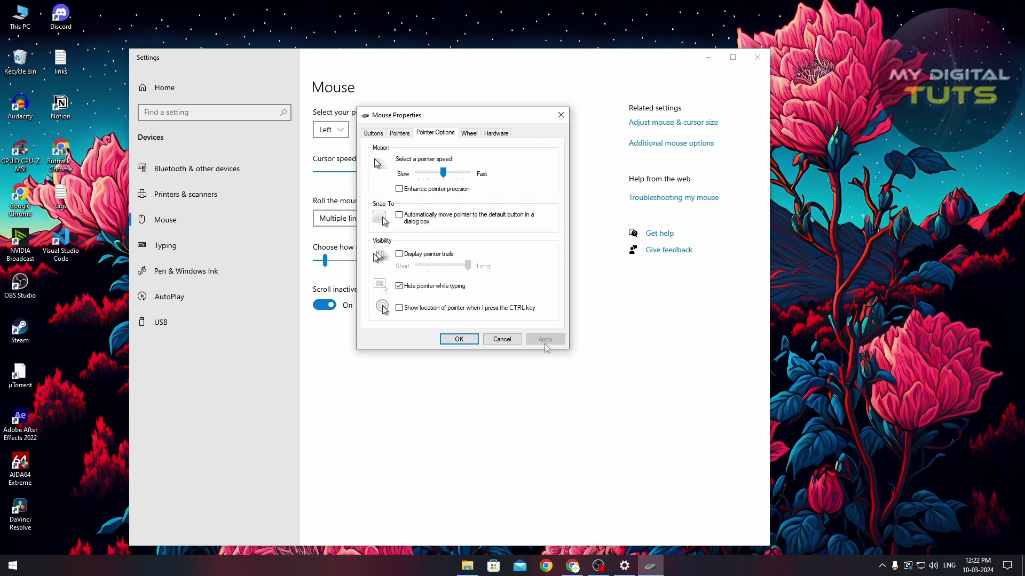
left_click(459, 340)
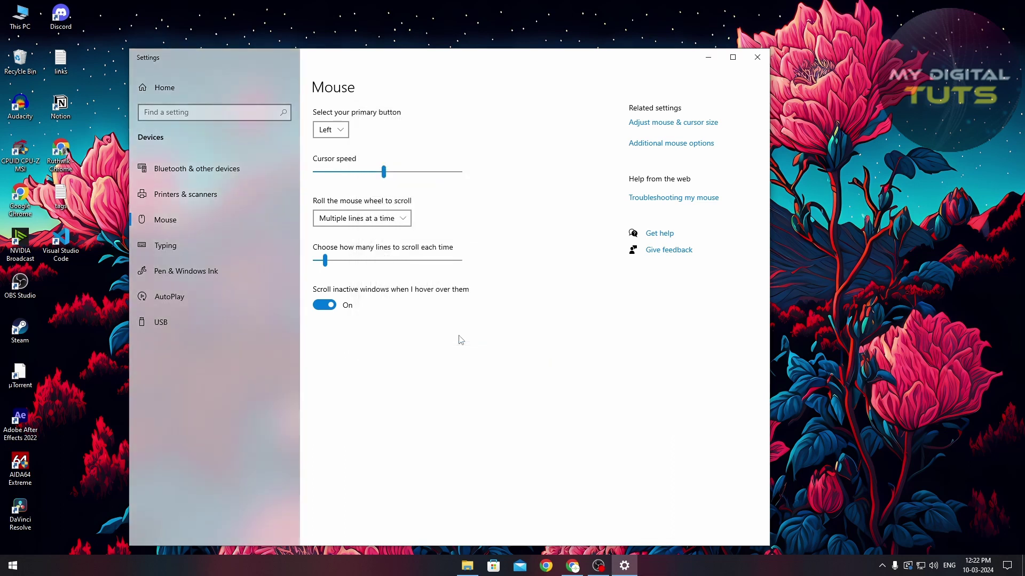
Close Settings and run a Google search in Chrome for 'dpi analyzer'
left_click(758, 56)
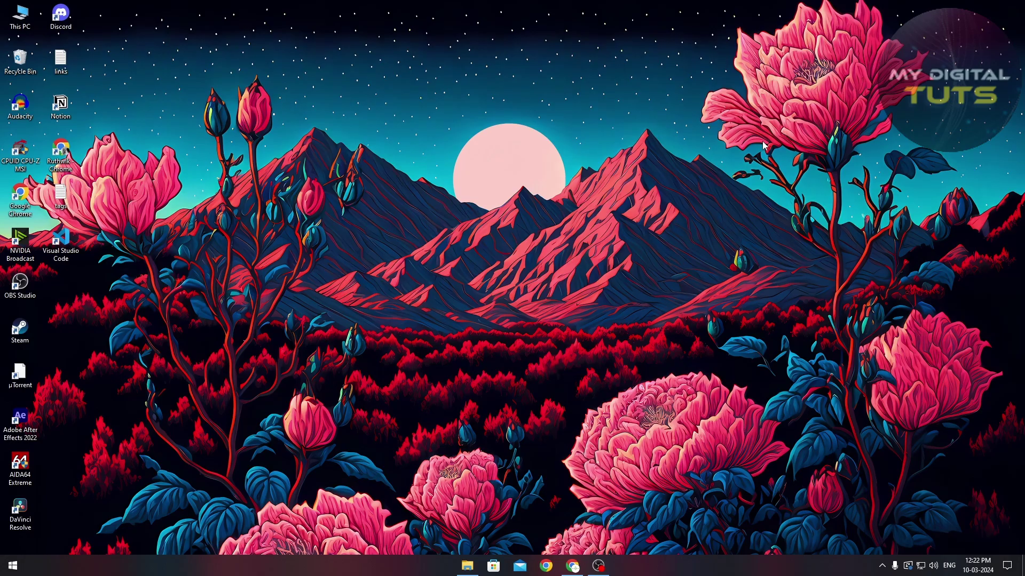
left_click(572, 566)
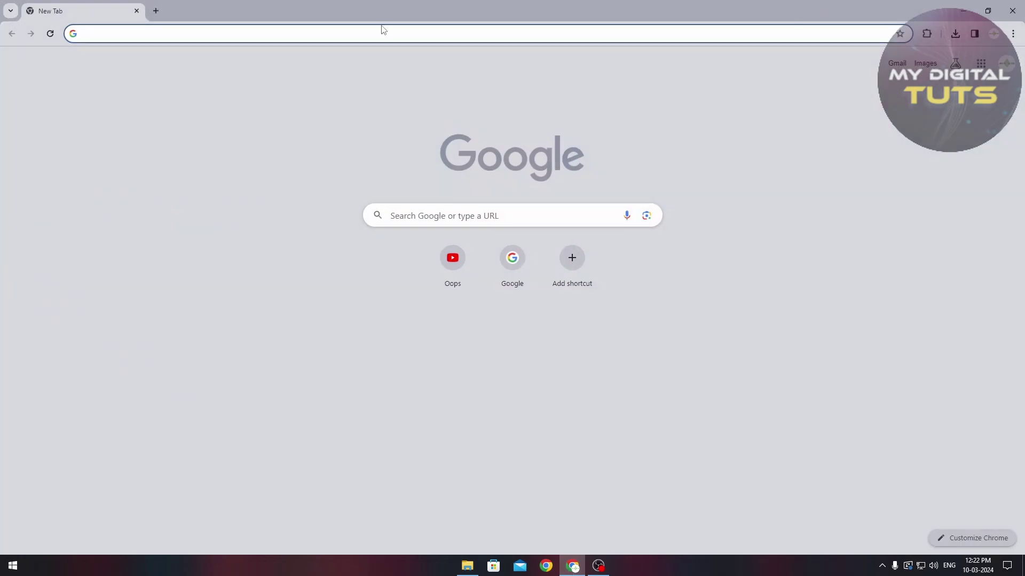
left_click(381, 35)
type("D")
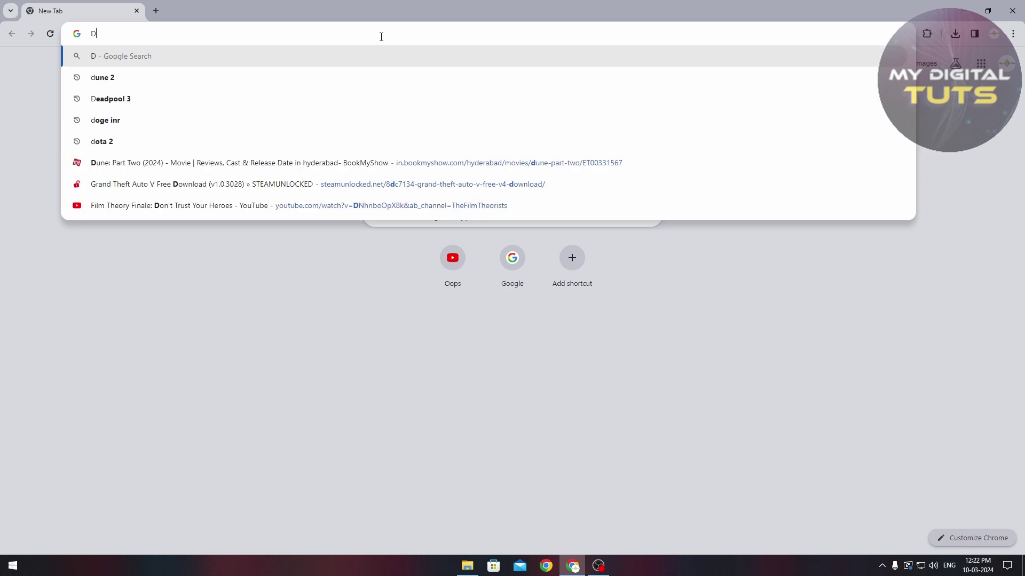
type("pi a")
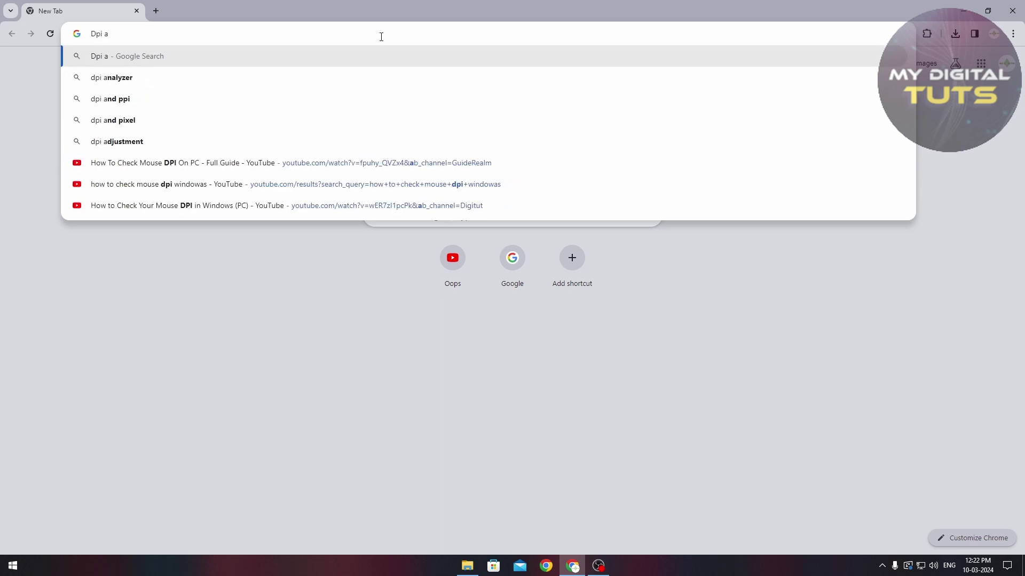
key("Down")
key("Return")
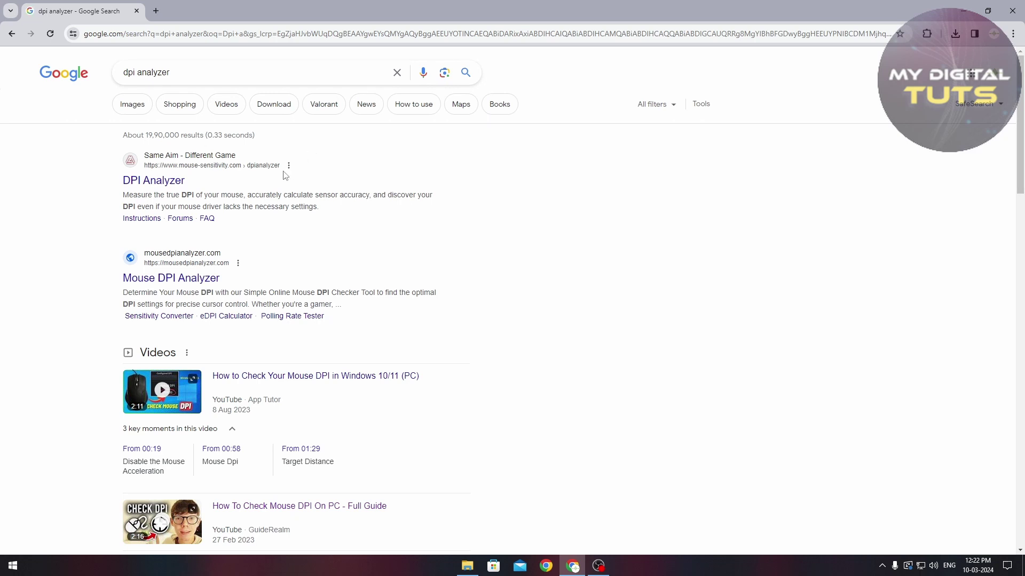
Open the mouse-sensitivity.com DPI Analyzer result and close the ad-blocker popup
left_click(169, 184)
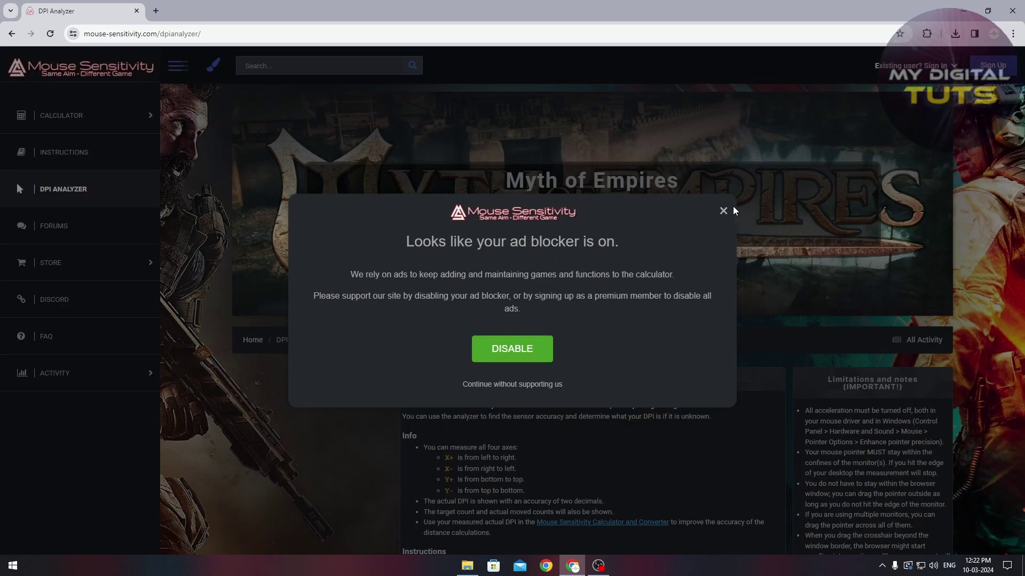
left_click(722, 211)
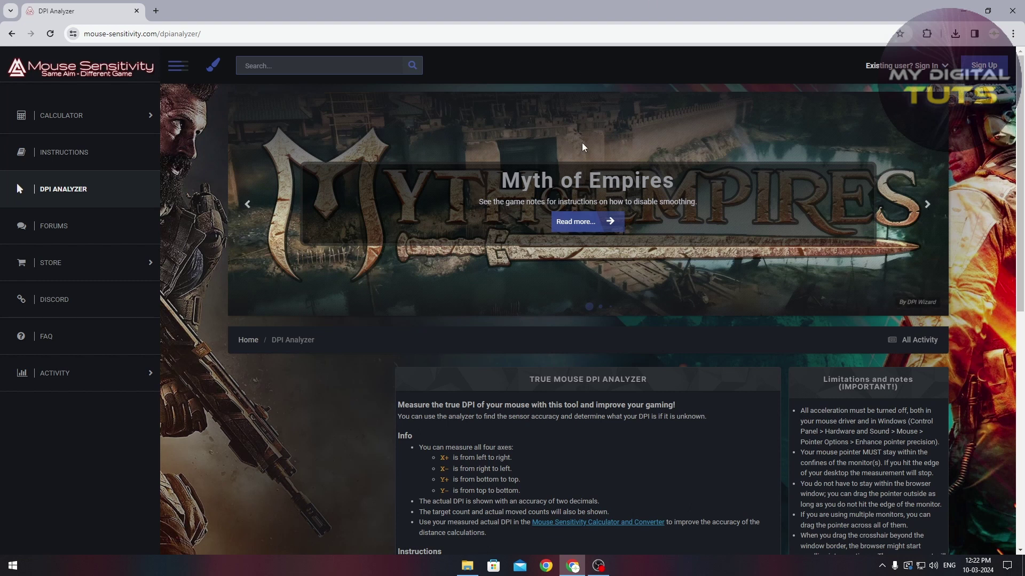
scroll(582, 148, "down", 2)
scroll(580, 154, "down", 2)
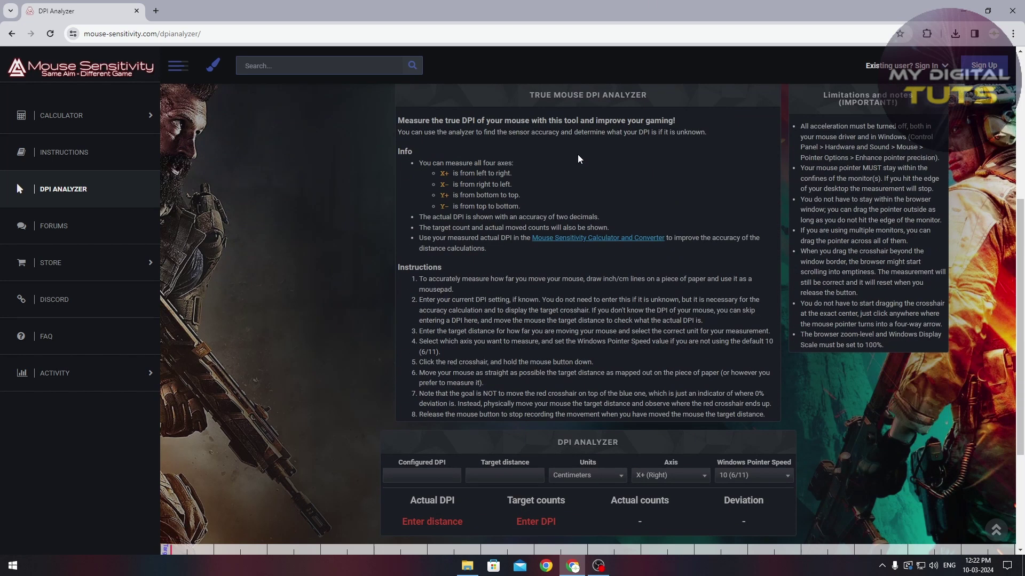
scroll(578, 161, "down", 1)
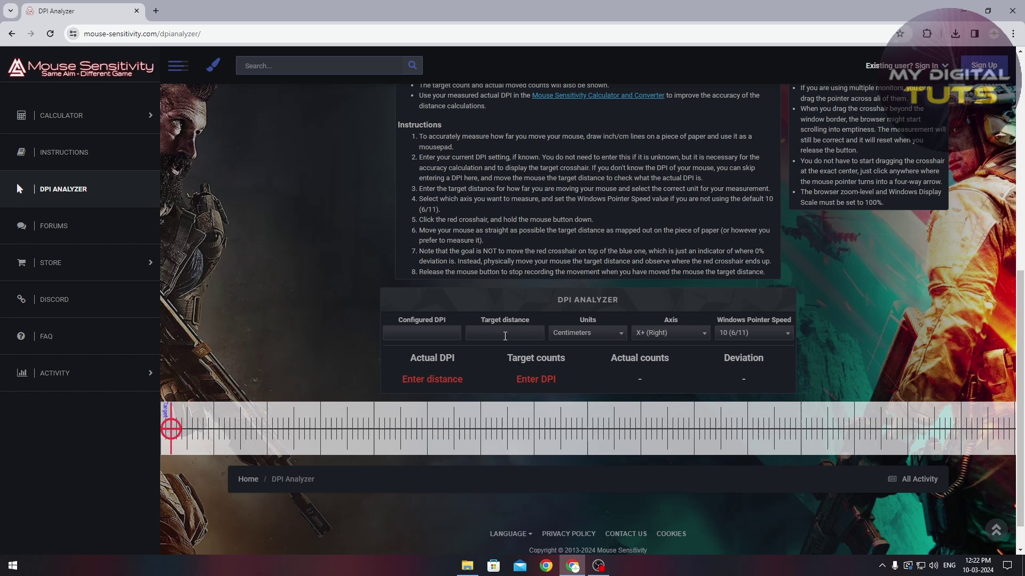
type("2")
Drag the red crosshair along the ruler twice to measure DPI over the 2 cm target
left_click_drag(171, 428, 269, 432)
left_click_drag(171, 428, 353, 437)
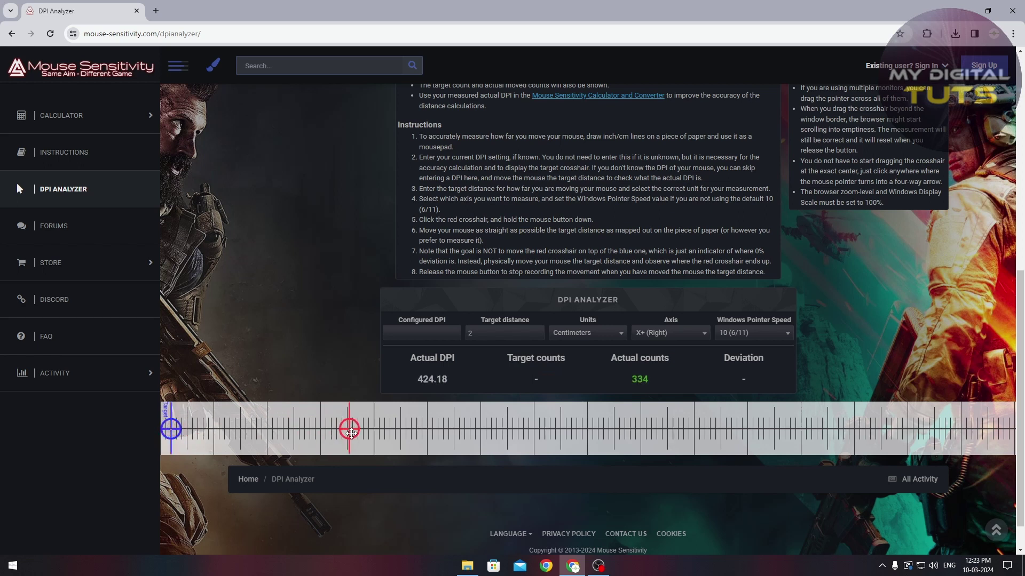